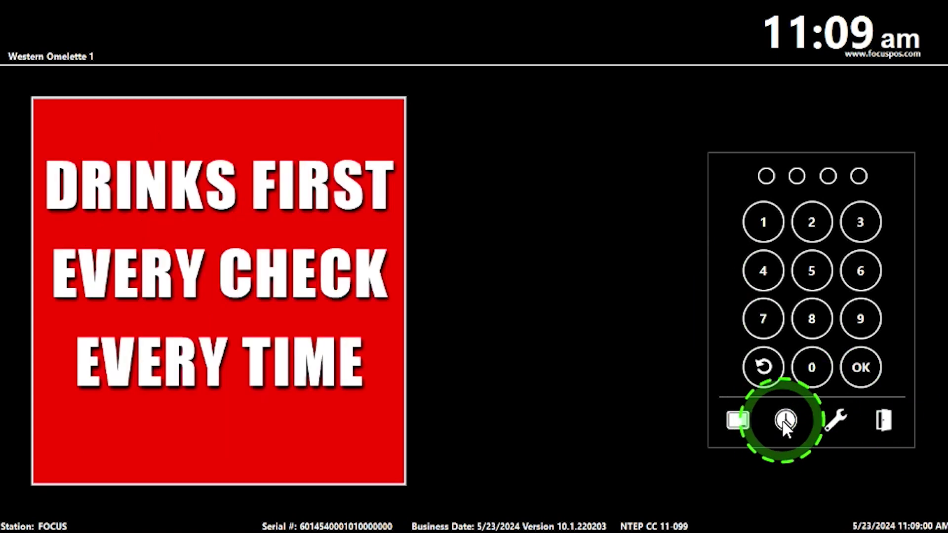
# Sign in to the Time Clock with the employee access code and clock the owner out
pyautogui.click(785, 421)
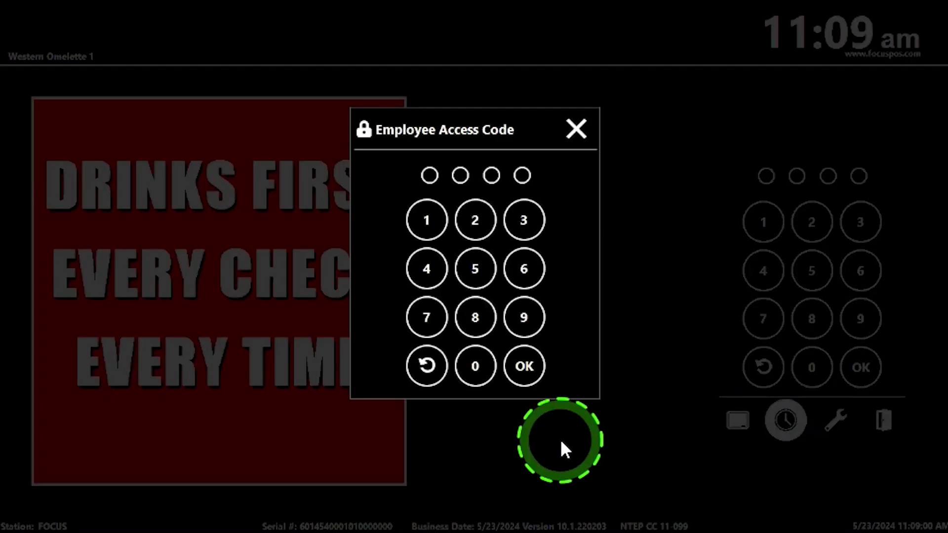
pyautogui.write('1234')
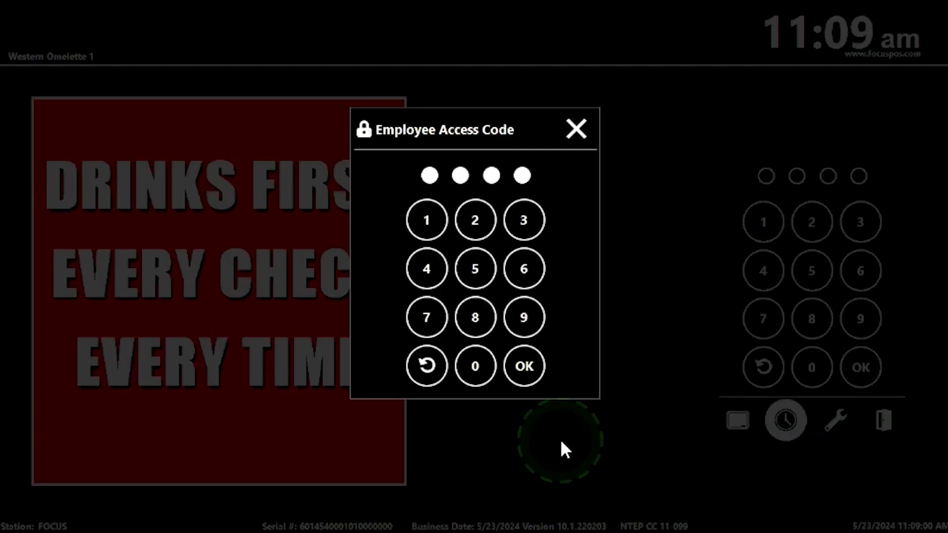
pyautogui.click(517, 371)
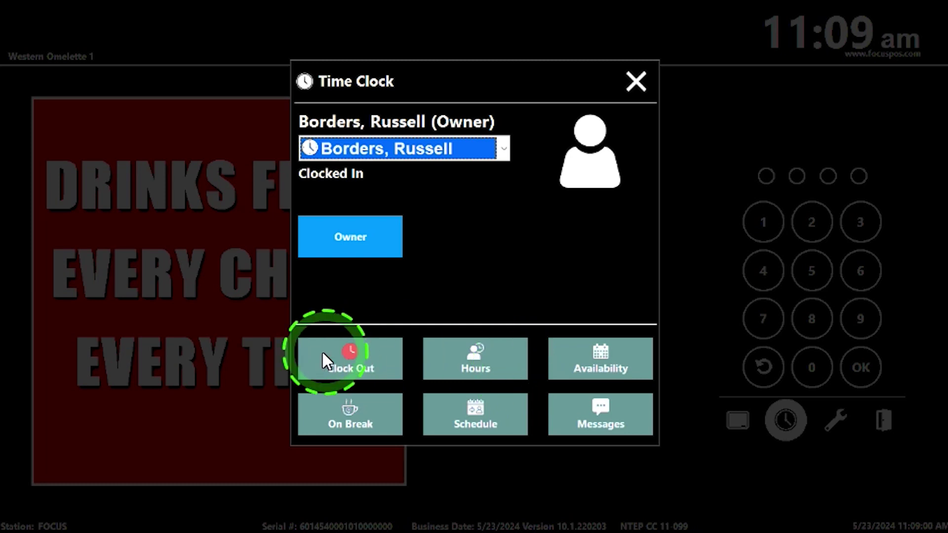
pyautogui.click(344, 353)
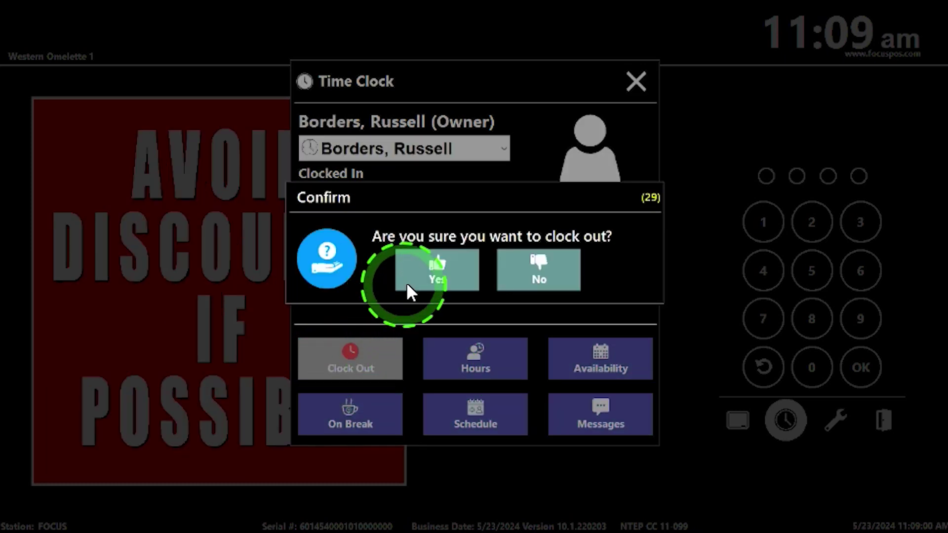
pyautogui.click(428, 266)
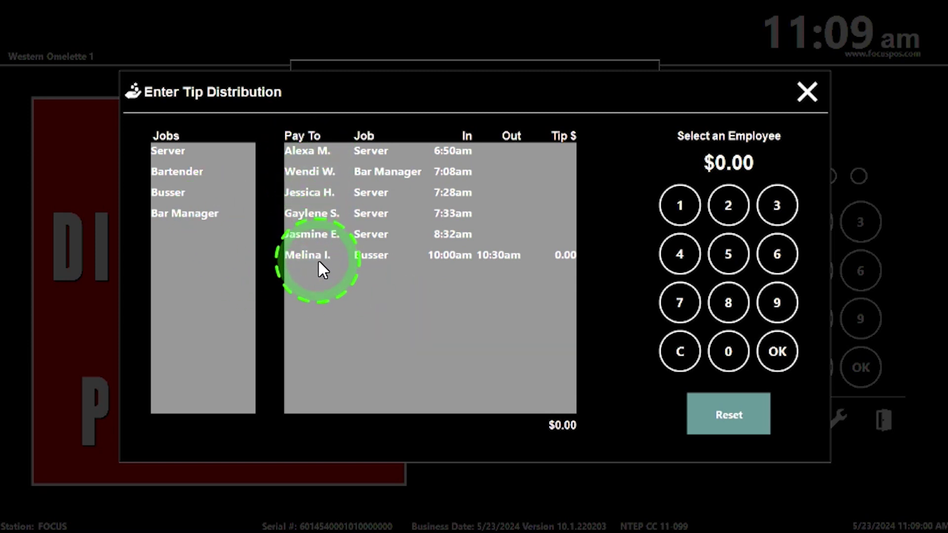
# Filter the tip distribution list to the Server job, after trying Busser and Show All
pyautogui.click(172, 191)
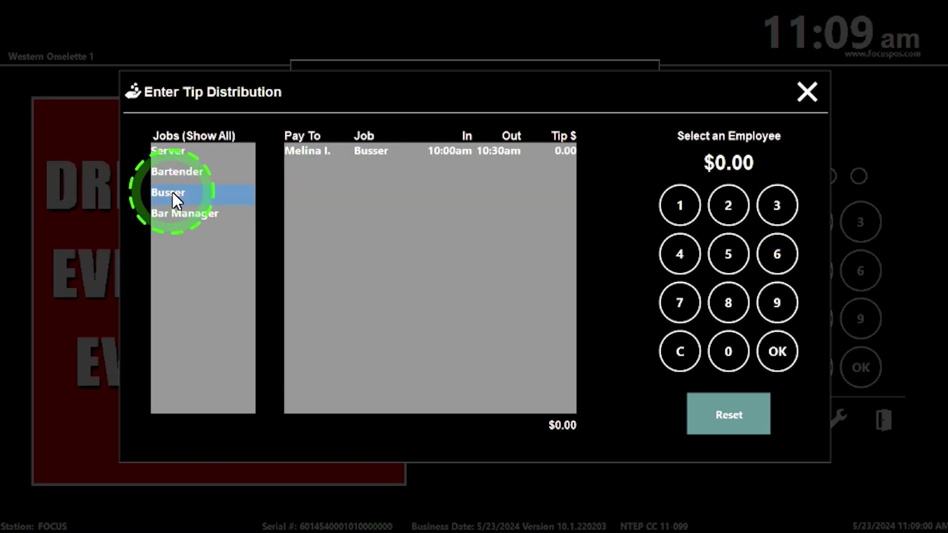
pyautogui.click(325, 152)
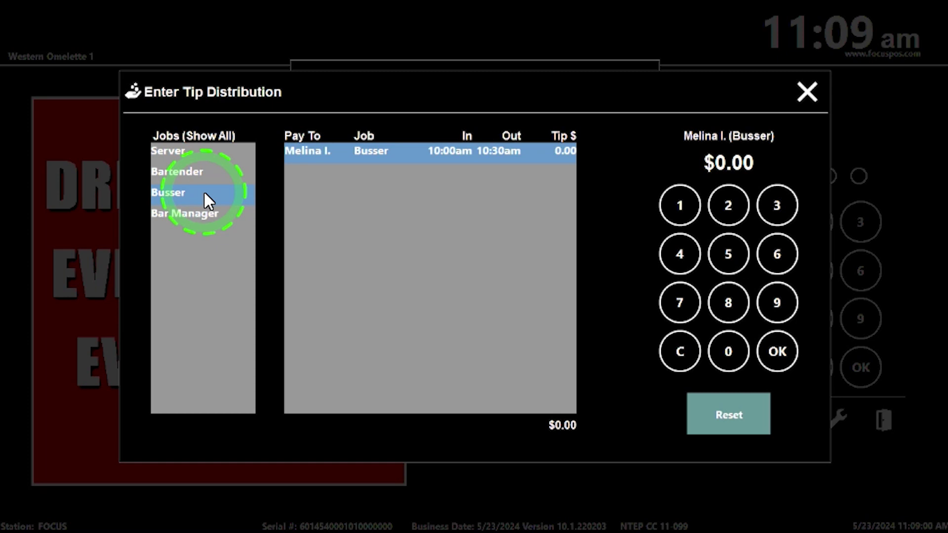
pyautogui.click(182, 149)
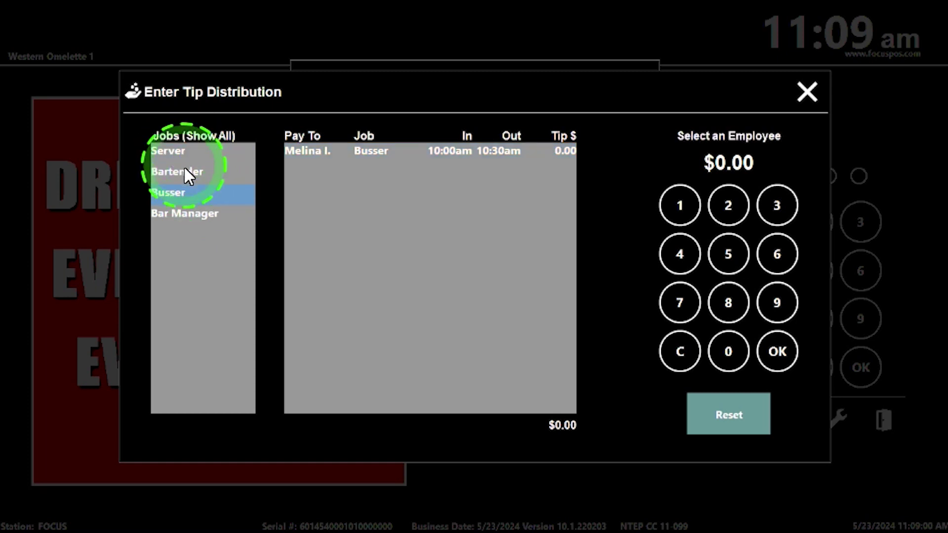
pyautogui.click(184, 192)
pyautogui.click(170, 150)
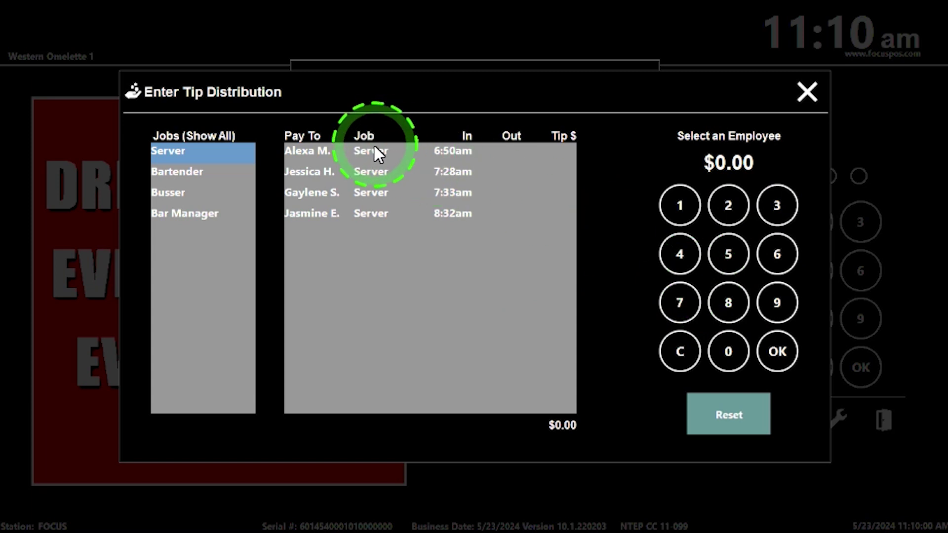
# Select a server, switch the job filter from Server to Busser, select the busser, and finish tip distribution
pyautogui.click(313, 152)
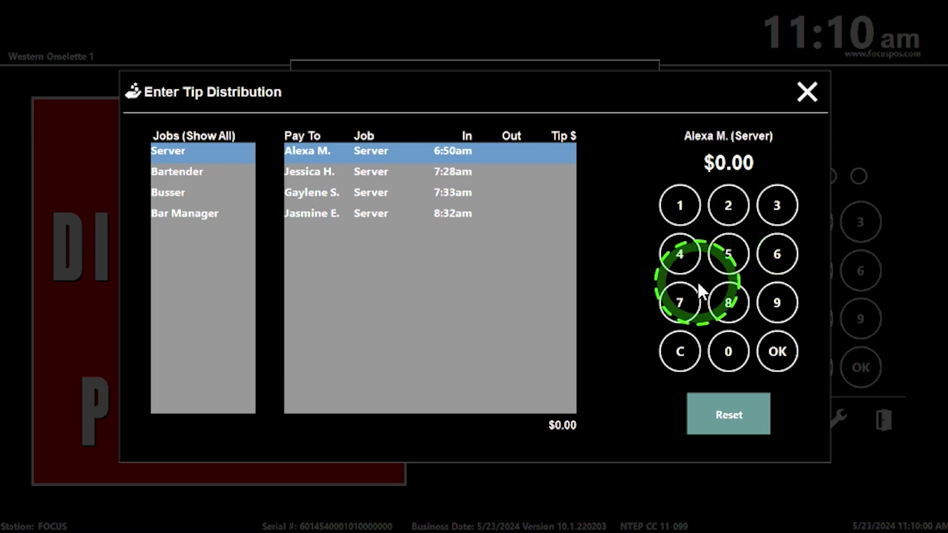
pyautogui.click(199, 193)
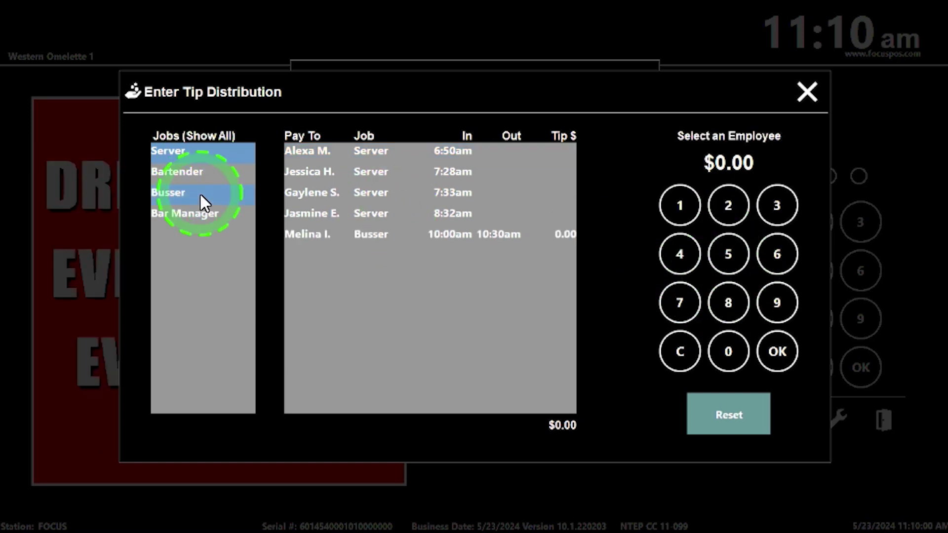
pyautogui.click(194, 154)
pyautogui.click(316, 152)
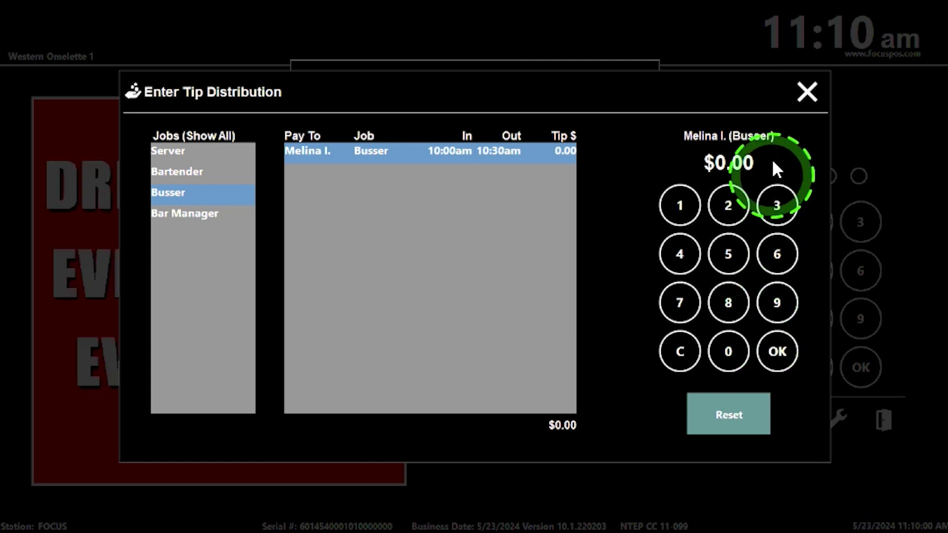
pyautogui.click(815, 93)
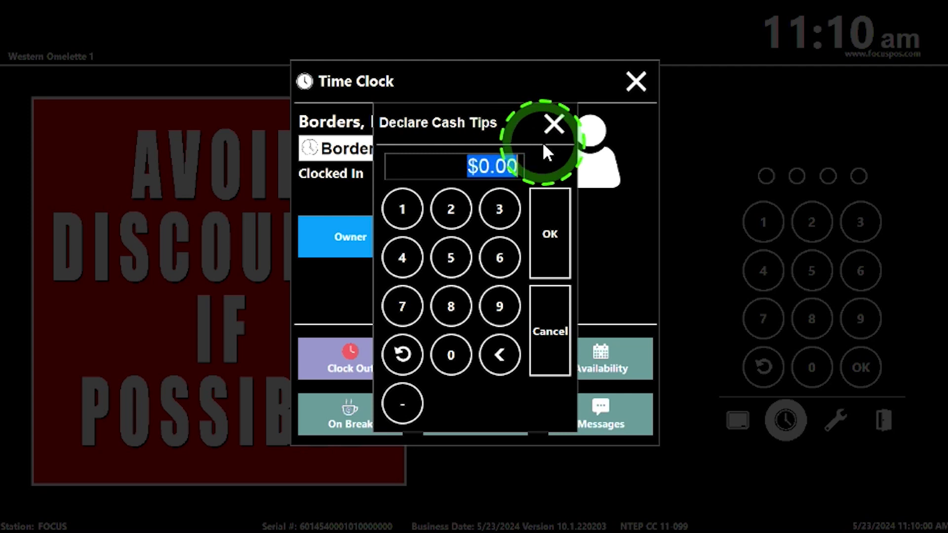
# Close the Declare Cash Tips dialog and the Time Clock, back to the login keypad
pyautogui.click(556, 118)
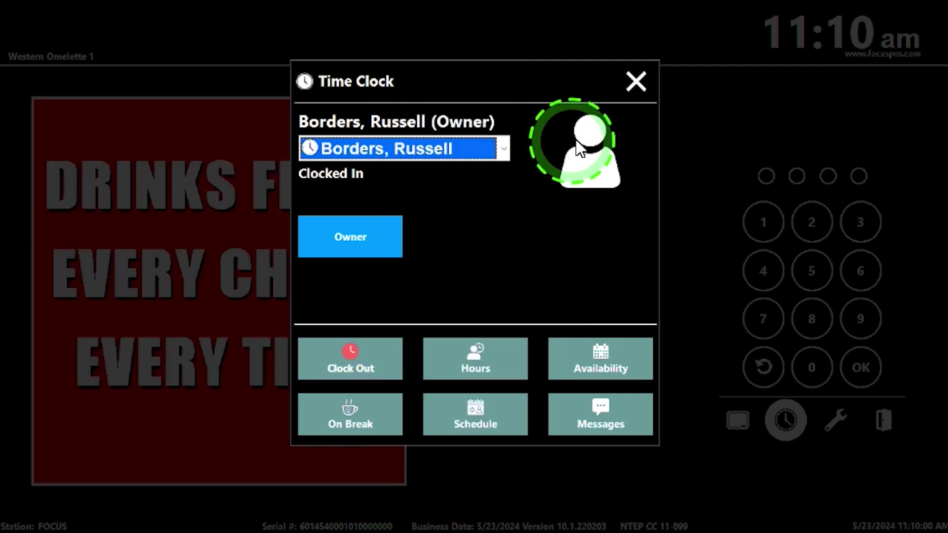
pyautogui.click(637, 81)
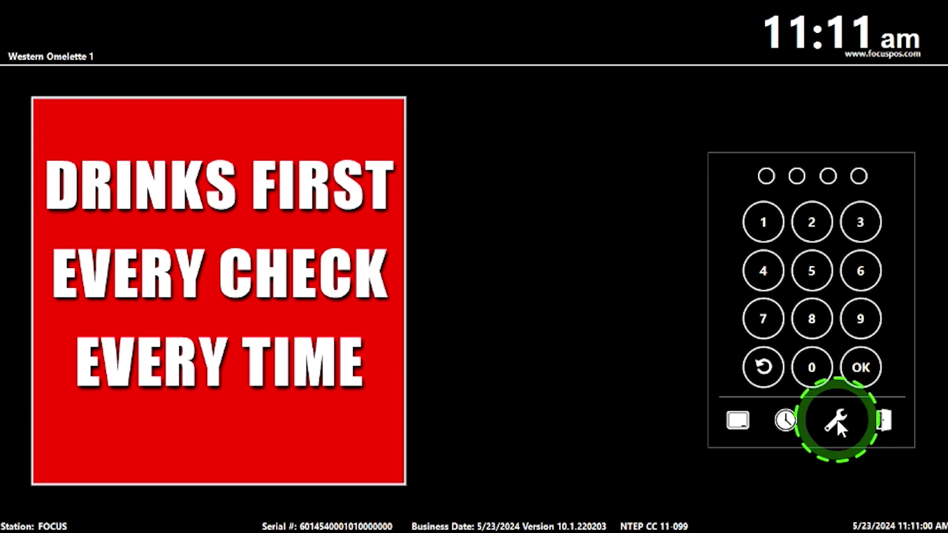
pyautogui.click(785, 419)
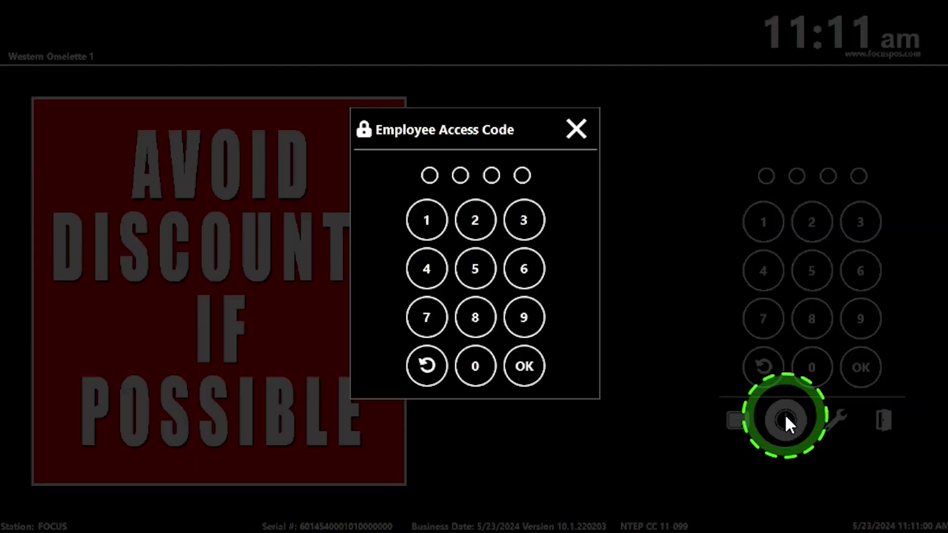
pyautogui.write('••••')
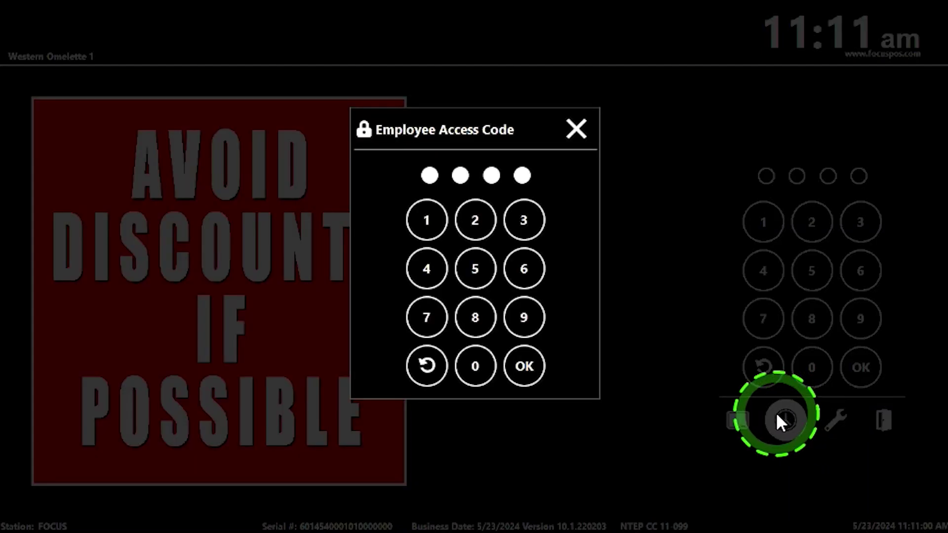
pyautogui.click(531, 364)
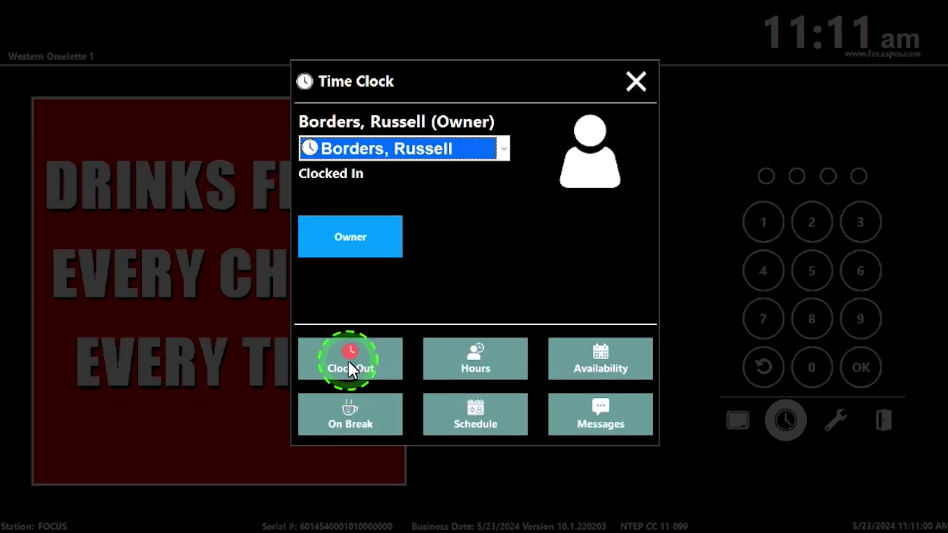
pyautogui.click(348, 360)
pyautogui.click(431, 268)
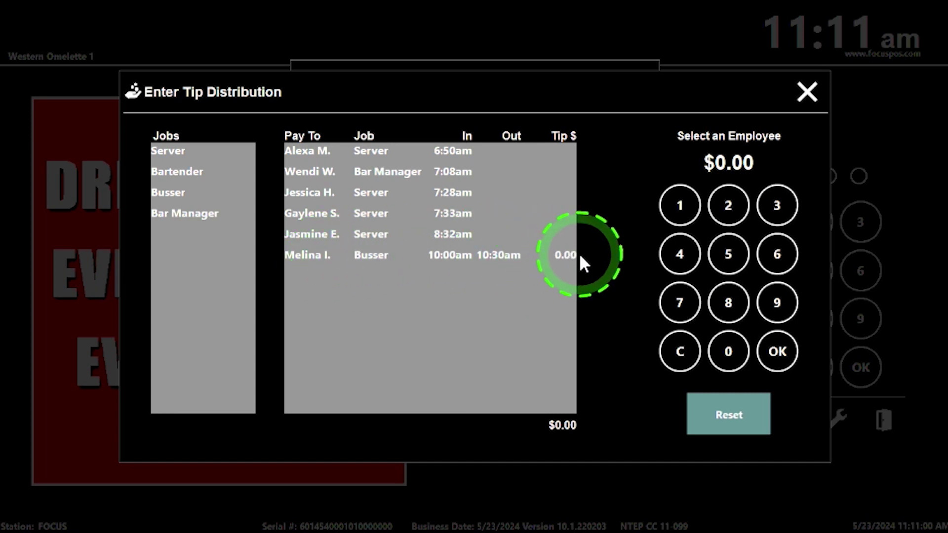
pyautogui.click(807, 90)
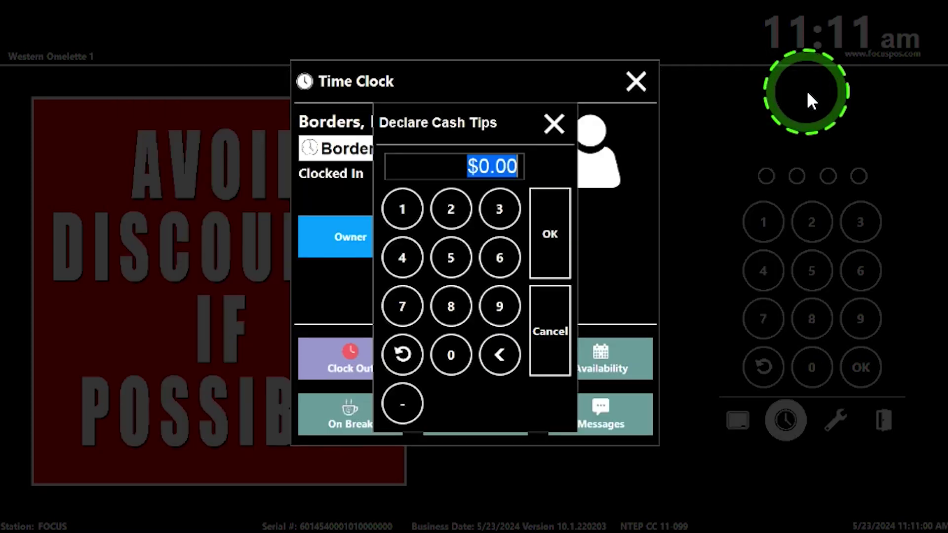
pyautogui.click(555, 124)
pyautogui.click(634, 85)
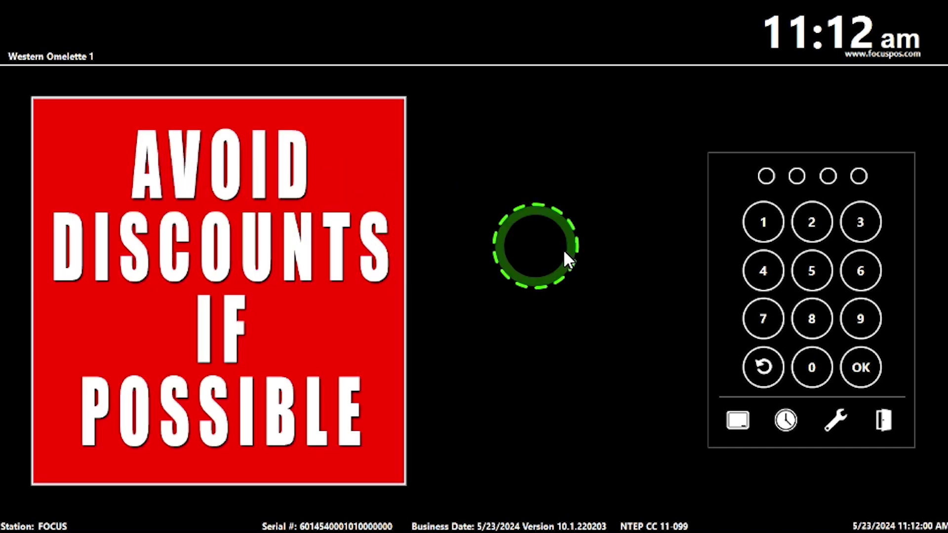
# Sign in to the Time Clock with the access code and confirm clocking out
pyautogui.click(784, 421)
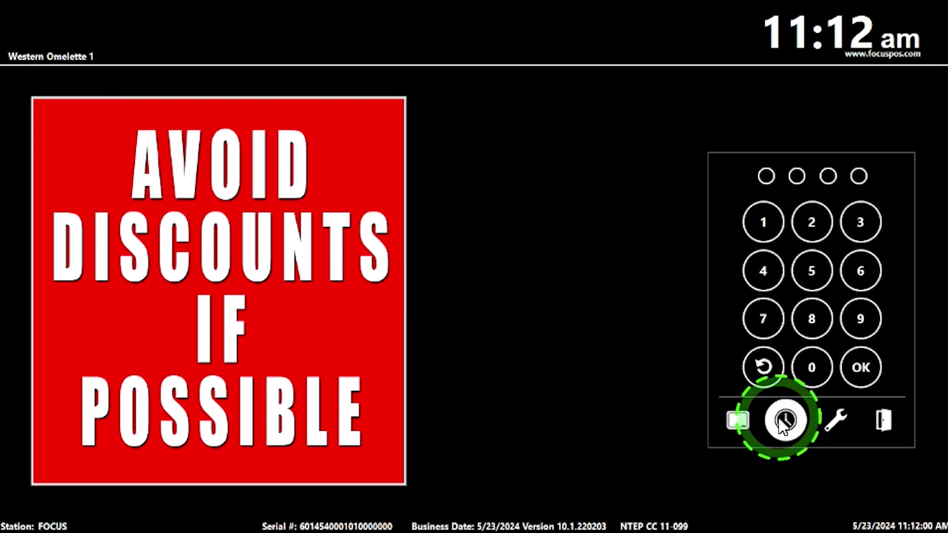
pyautogui.write('1234')
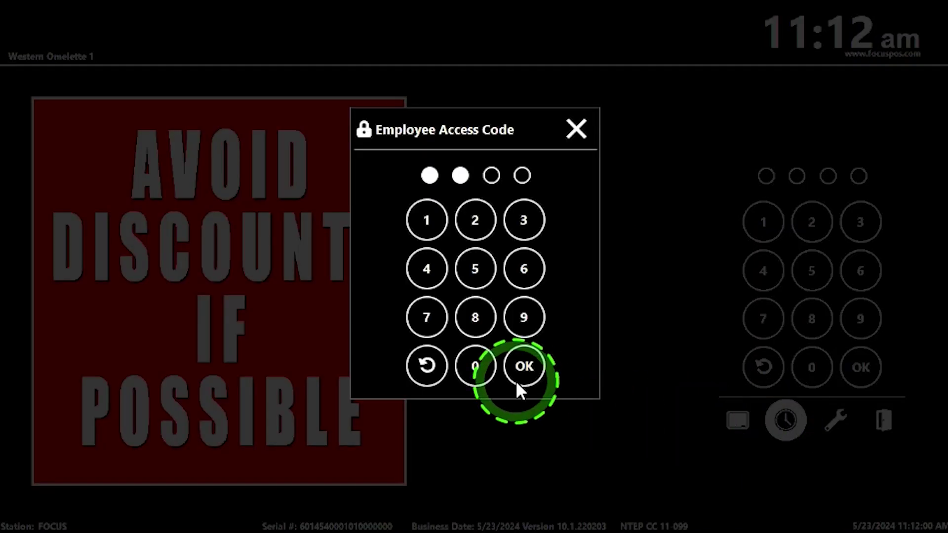
pyautogui.click(524, 366)
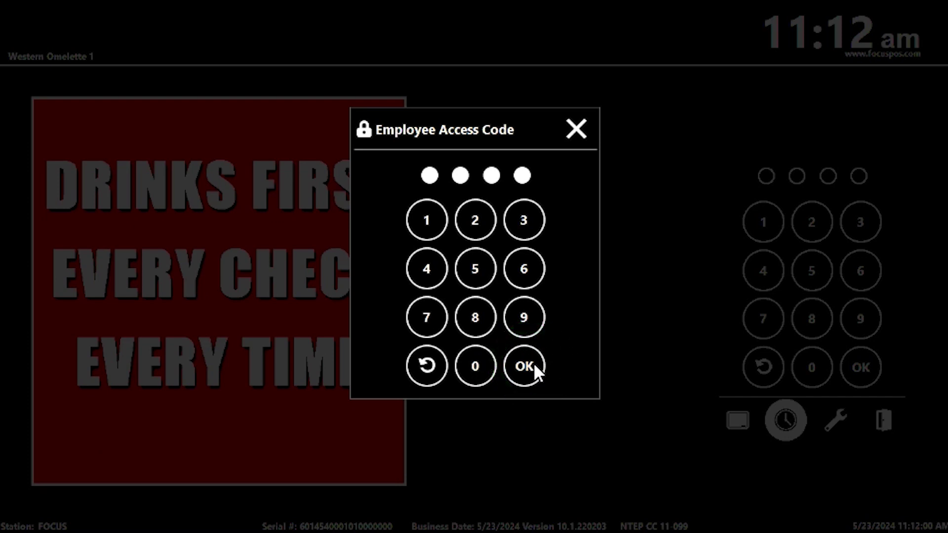
pyautogui.click(348, 352)
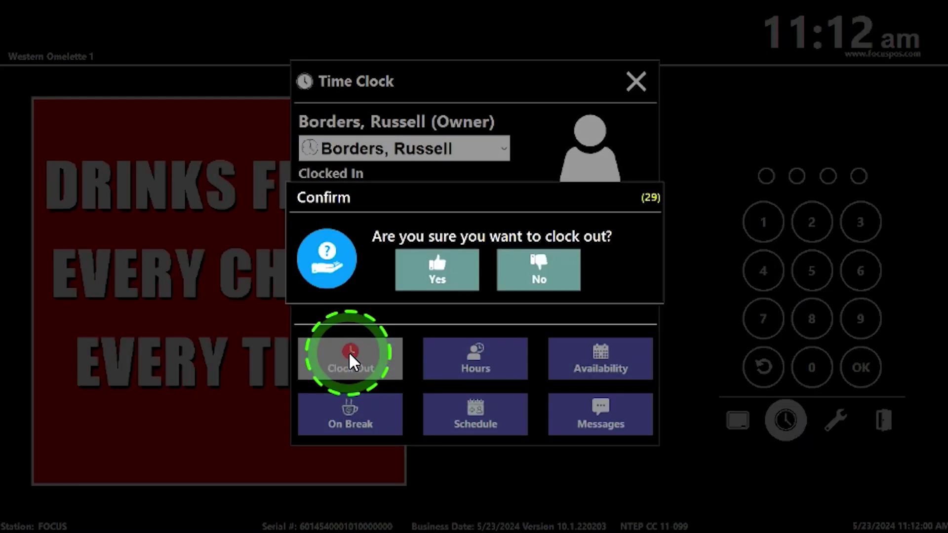
pyautogui.click(441, 272)
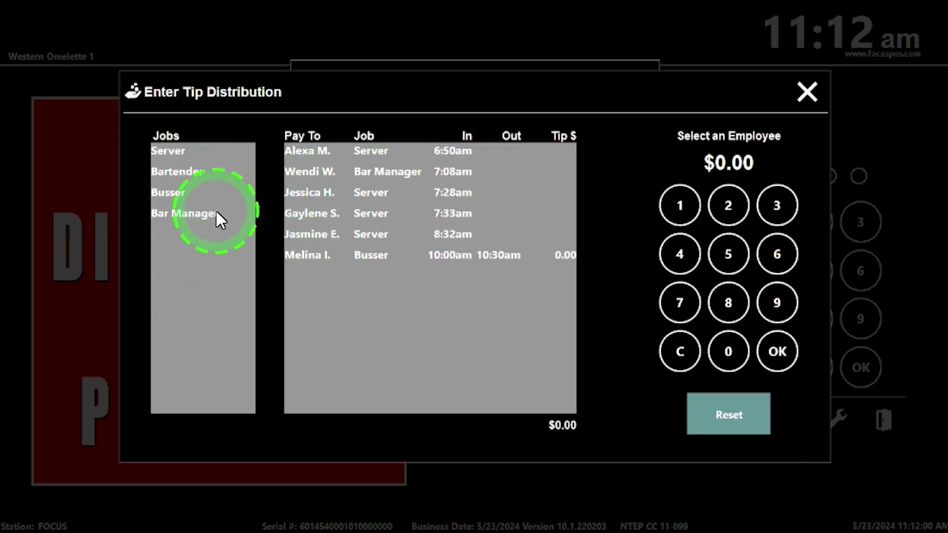
# Filter tip distribution to the Busser job and select its 10:00am–10:30am shift
pyautogui.click(187, 193)
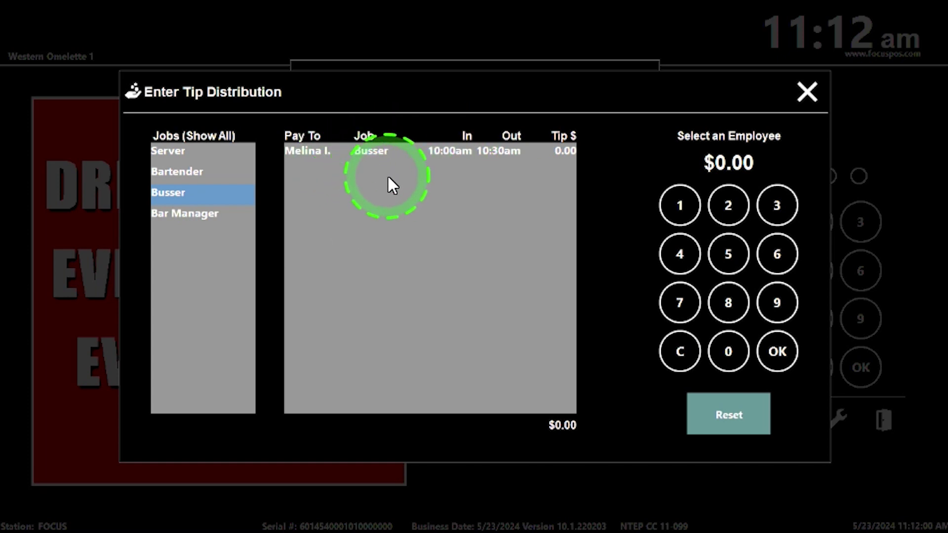
pyautogui.click(368, 156)
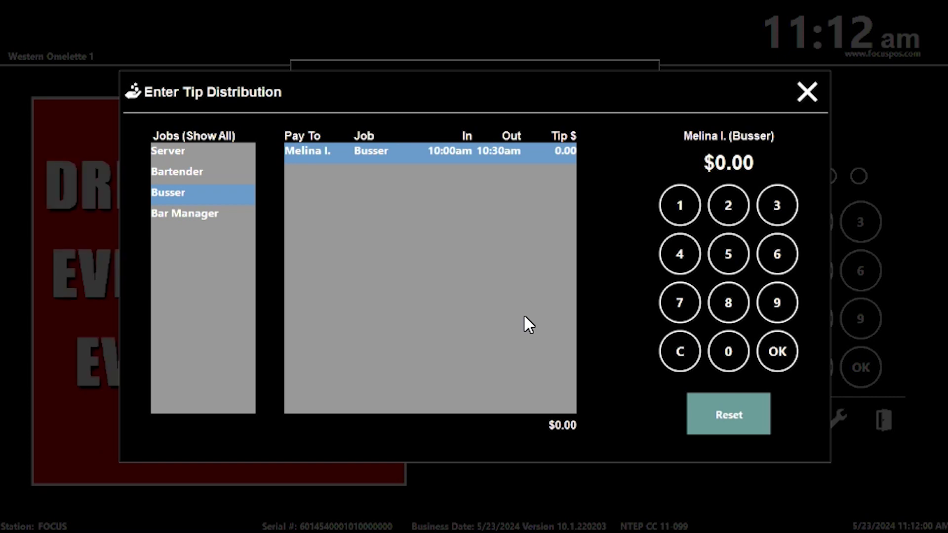
# Leave tip distribution without assigning tips, reaching Declare Cash Tips at $0.00
pyautogui.moveTo(524, 317)
pyautogui.mouseDown()
pyautogui.moveTo(524, 299)
pyautogui.moveTo(423, 318)
pyautogui.moveTo(401, 313)
pyautogui.moveTo(454, 263)
pyautogui.moveTo(644, 226)
pyautogui.moveTo(716, 225)
pyautogui.moveTo(706, 289)
pyautogui.moveTo(693, 271)
pyautogui.moveTo(734, 283)
pyautogui.mouseUp()
pyautogui.click(512, 308)
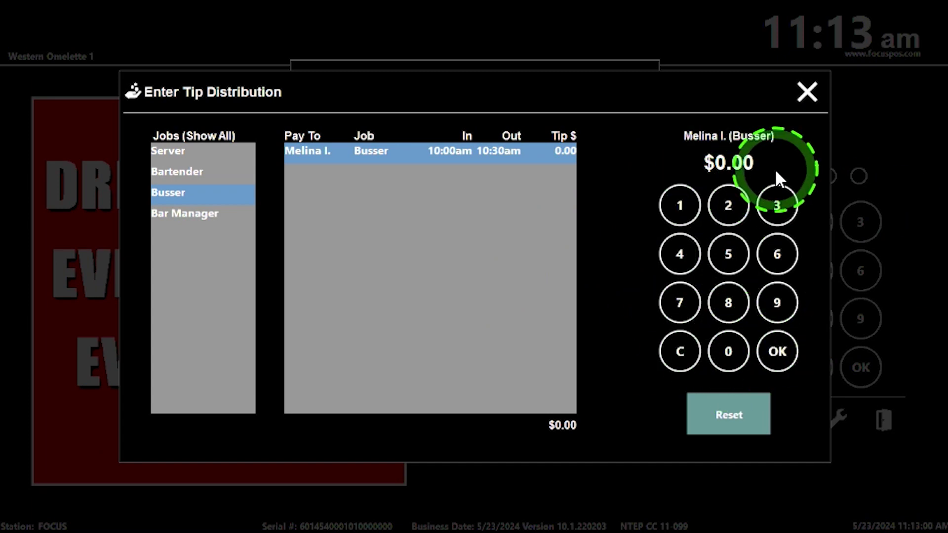
pyautogui.click(808, 91)
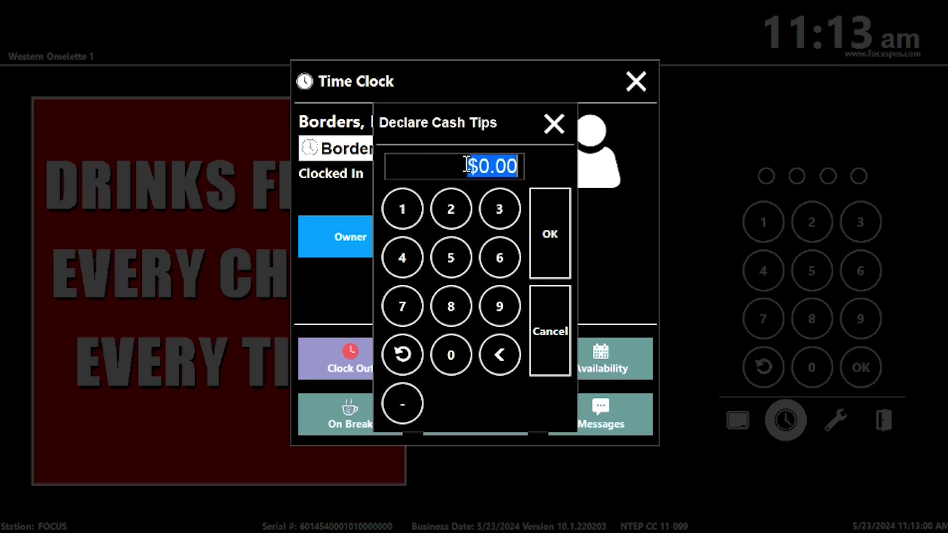
# Close Declare Cash Tips and the Time Clock, then reopen the time clock sign-in
pyautogui.click(554, 122)
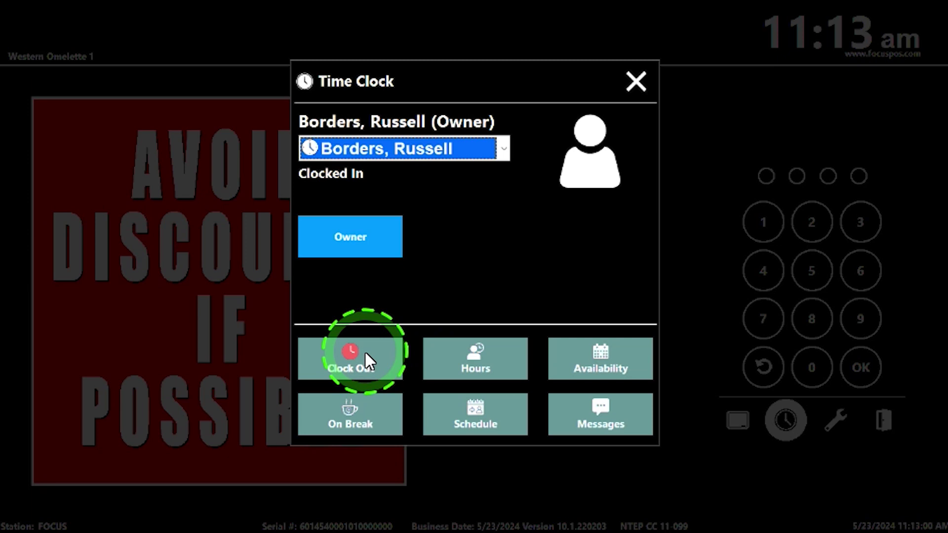
pyautogui.click(636, 81)
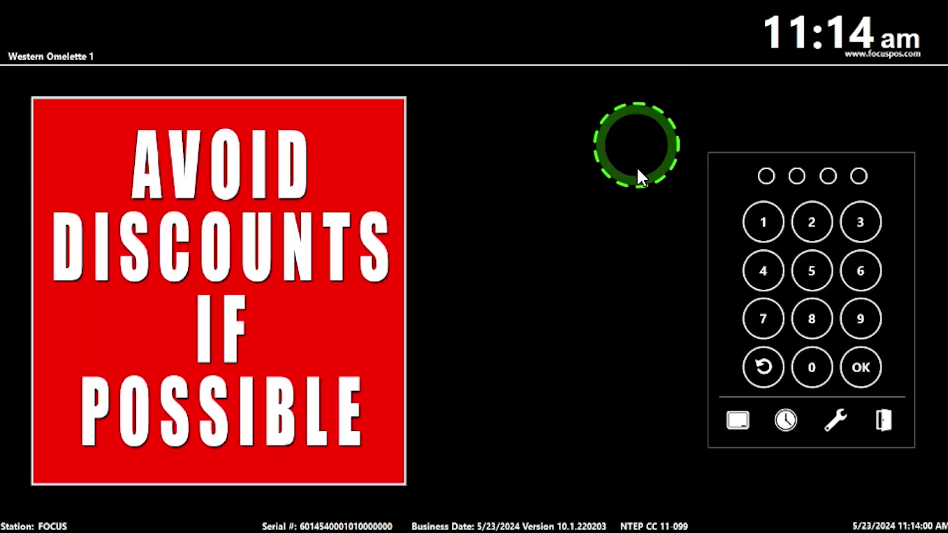
pyautogui.click(786, 420)
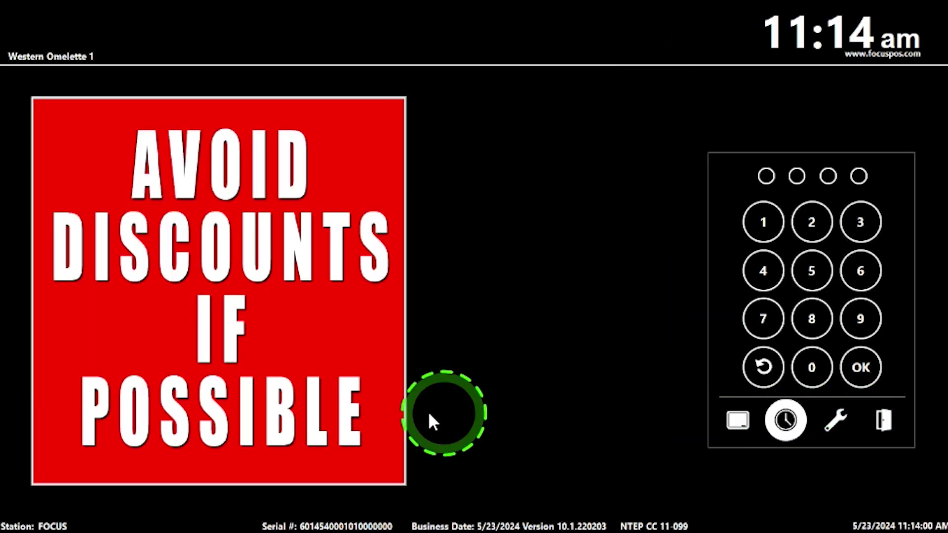
# Enter the employee access code, reach the Time Clock, and confirm clocking out
pyautogui.click(399, 413)
pyautogui.write('1')
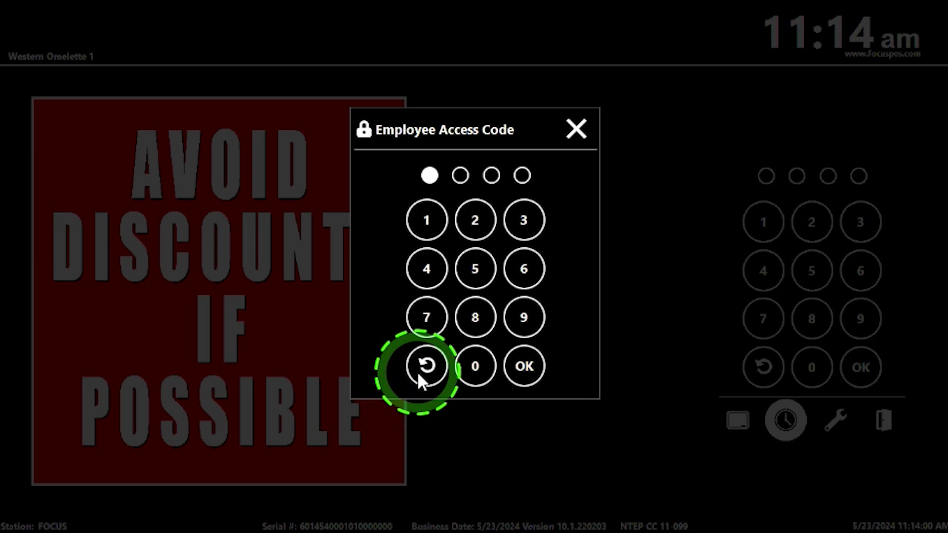
pyautogui.write('234')
pyautogui.click(501, 367)
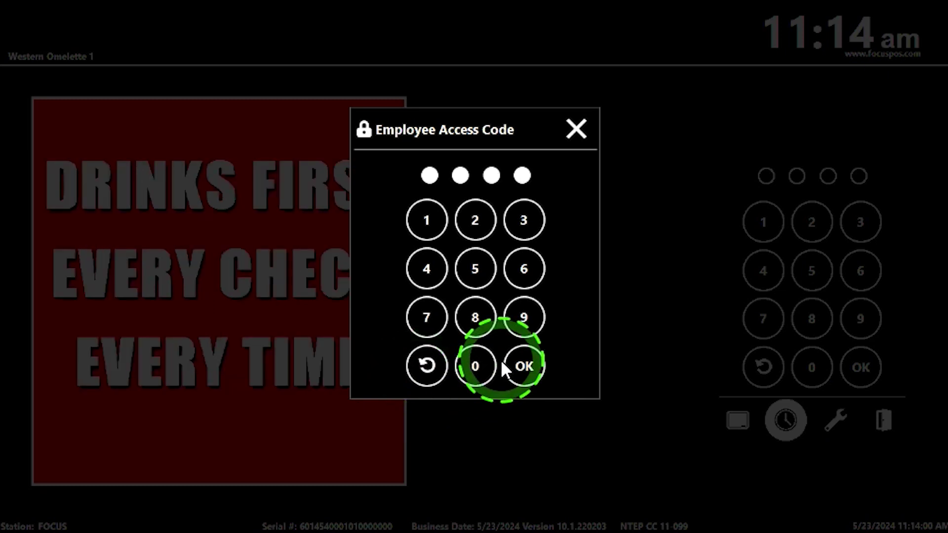
pyautogui.click(535, 366)
pyautogui.click(339, 360)
pyautogui.click(433, 286)
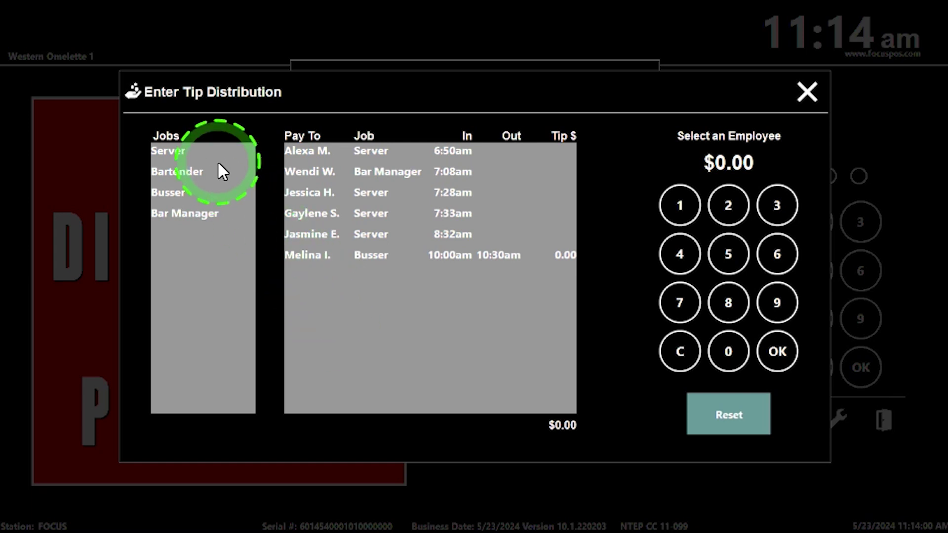
# Narrow the job filter to Server only, adding Server and dropping Busser
pyautogui.click(172, 192)
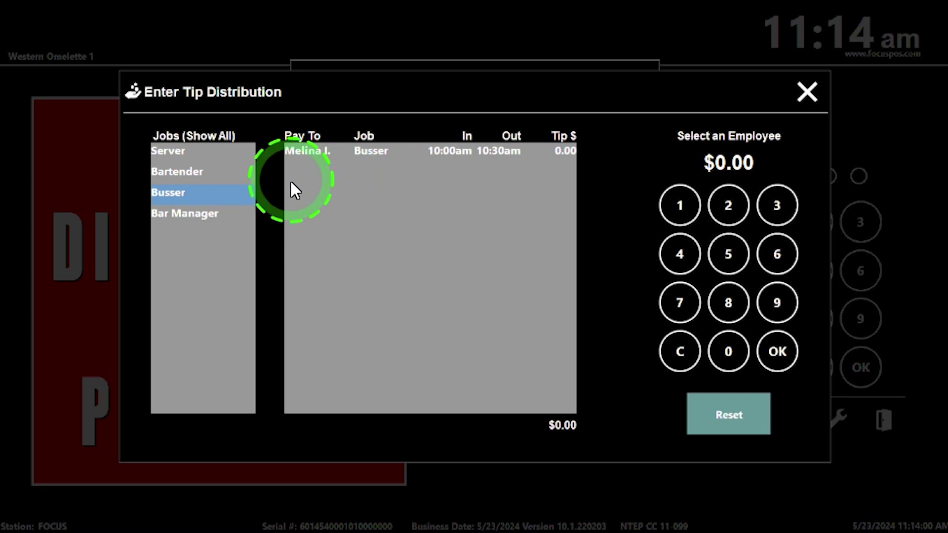
pyautogui.click(187, 150)
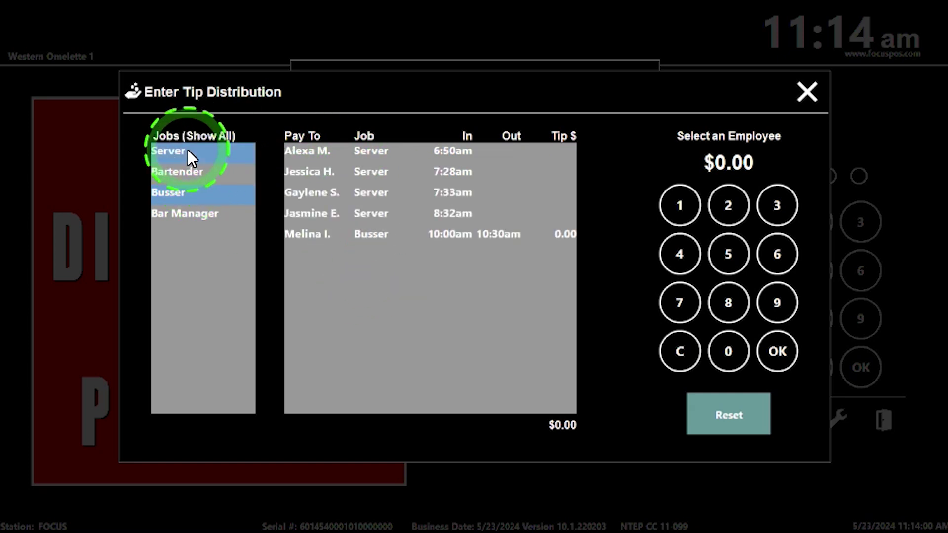
pyautogui.click(196, 196)
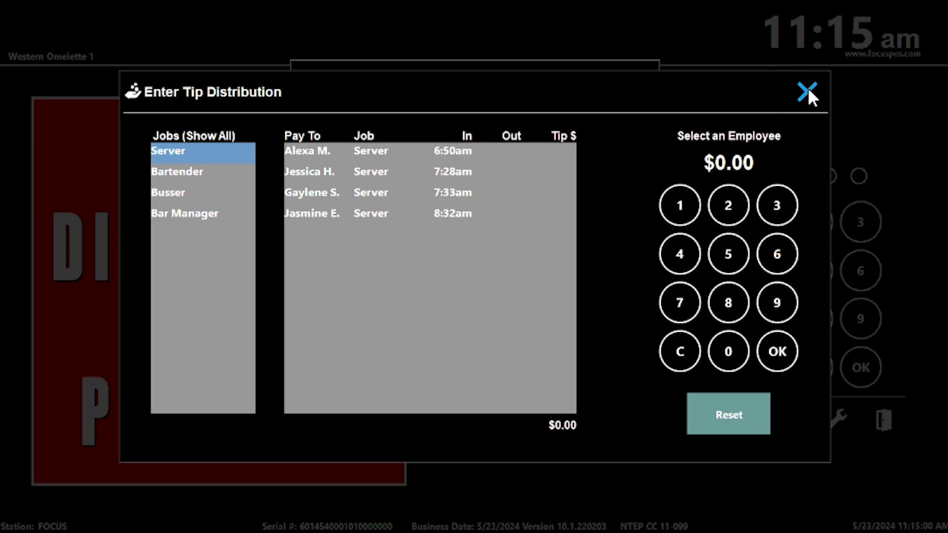
# Close Enter Tip Distribution, Declare Cash Tips at $0.00 and the Time Clock, returning to PIN login
pyautogui.click(807, 88)
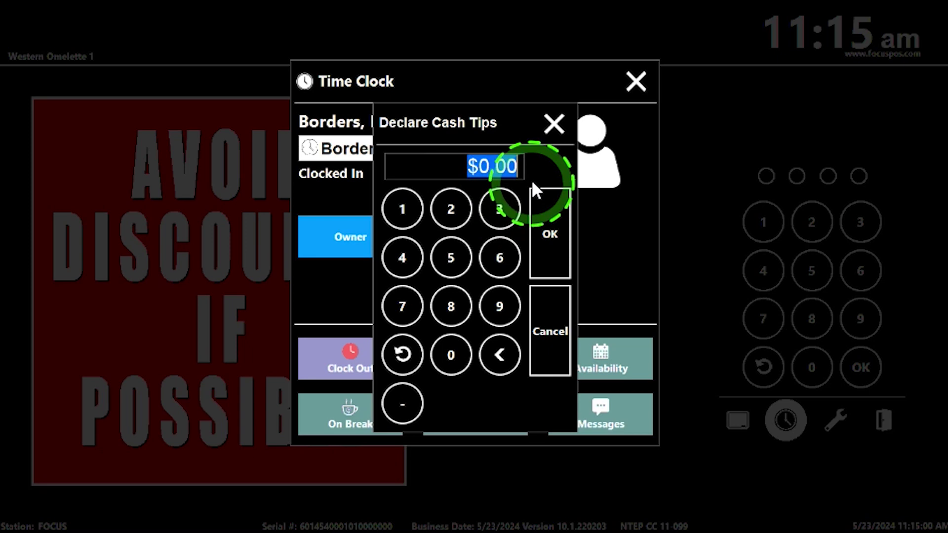
pyautogui.click(553, 124)
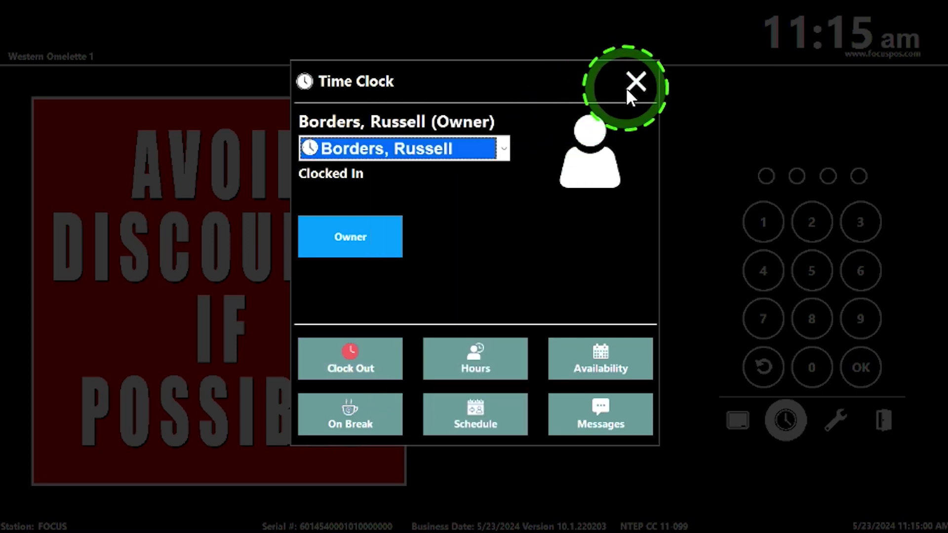
pyautogui.click(640, 80)
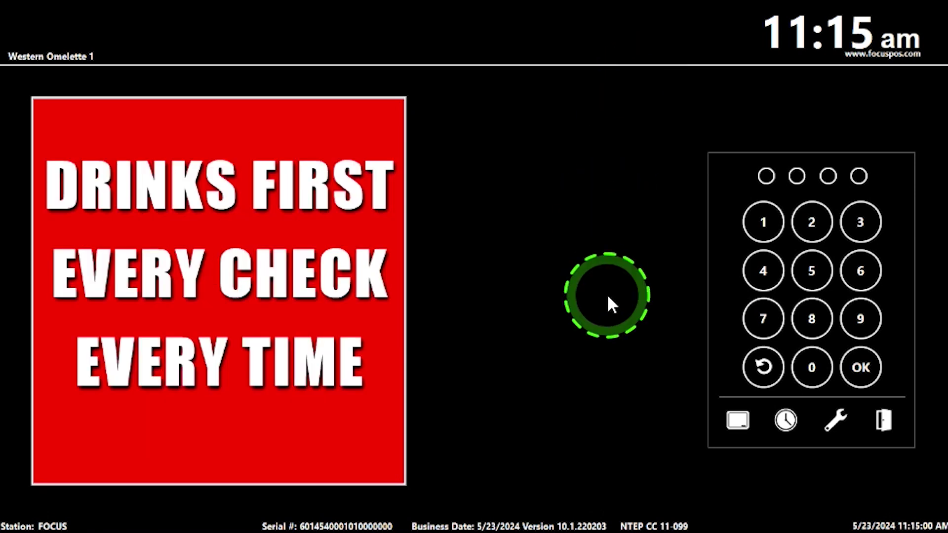
pyautogui.click(654, 371)
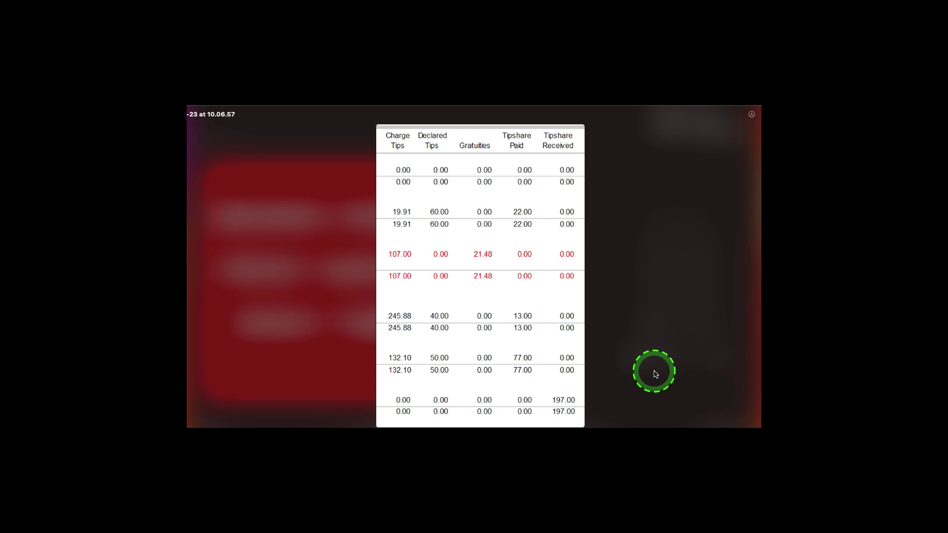